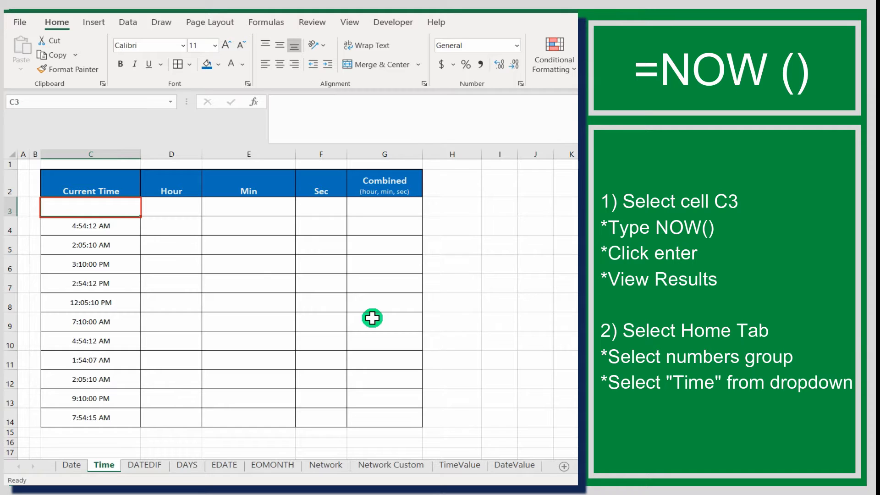
Enter the formula =NOW() in cell C3 under Current Time
text(=)
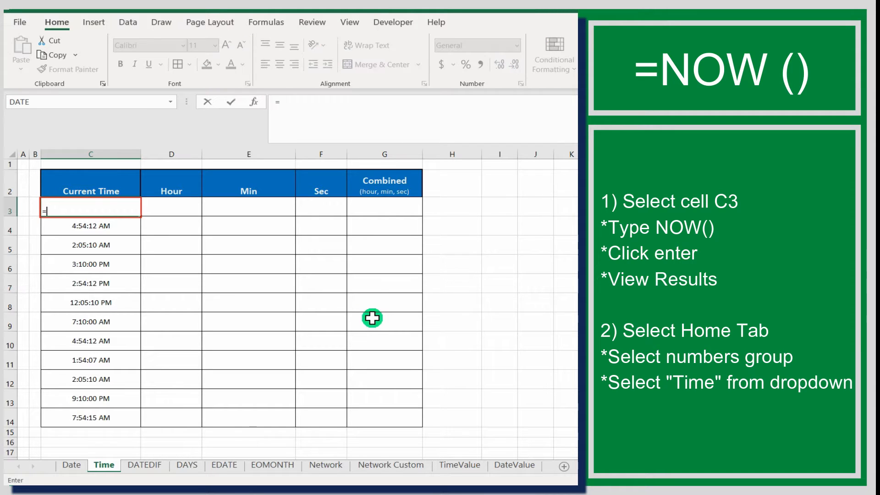
text(NOW)
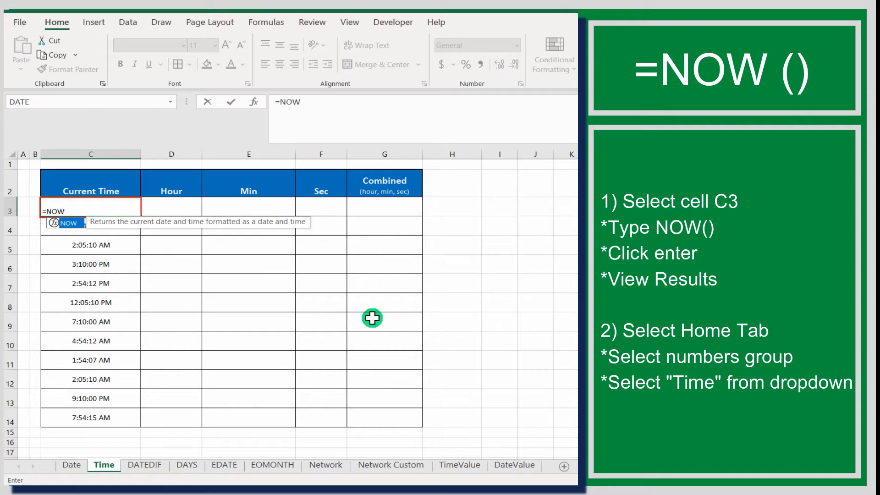
text(())
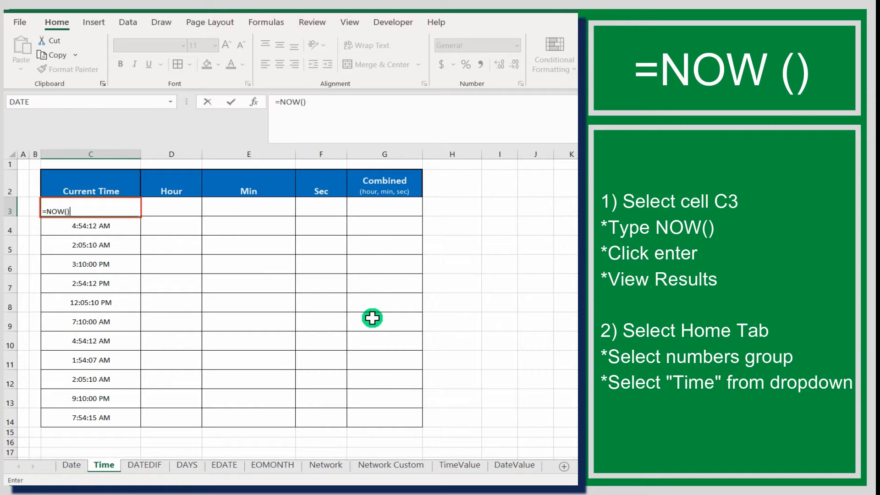
key(Return)
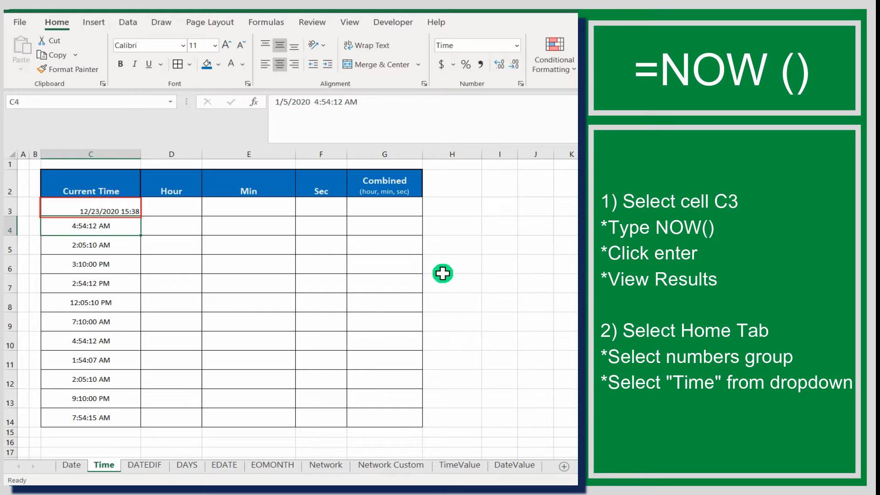
Center the contents of cells C3:G14 horizontally and align them to the middle vertically
drag(110, 201, 399, 412)
click(281, 63)
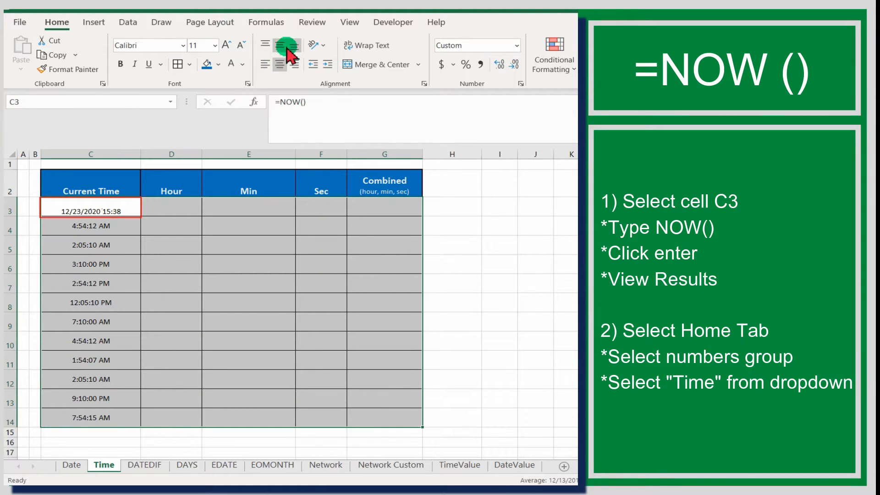
click(285, 45)
click(521, 269)
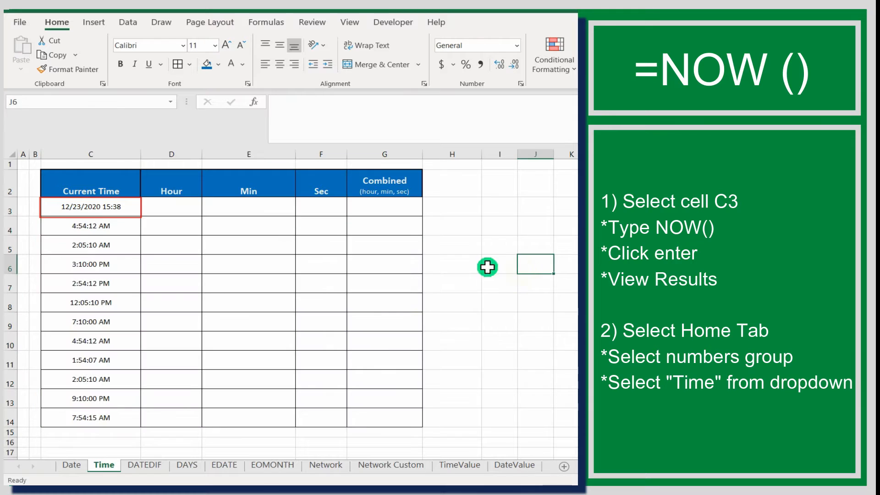
Apply the Time number format to cell C3
click(125, 209)
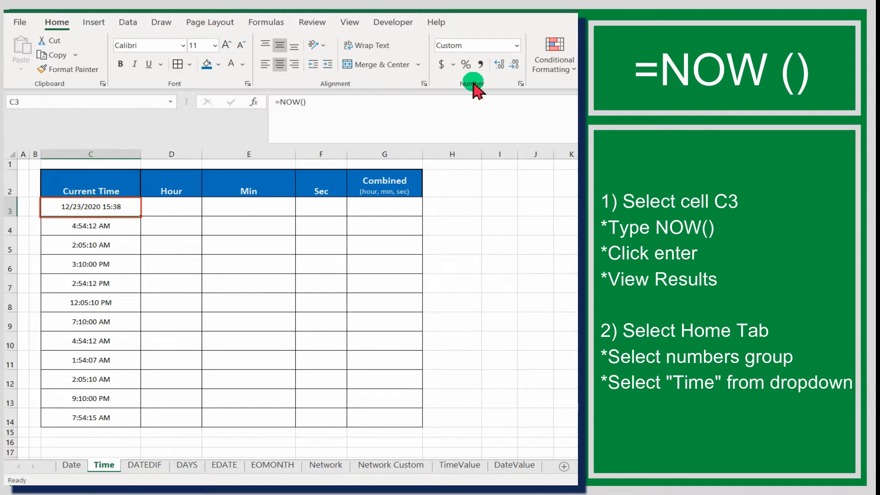
click(516, 45)
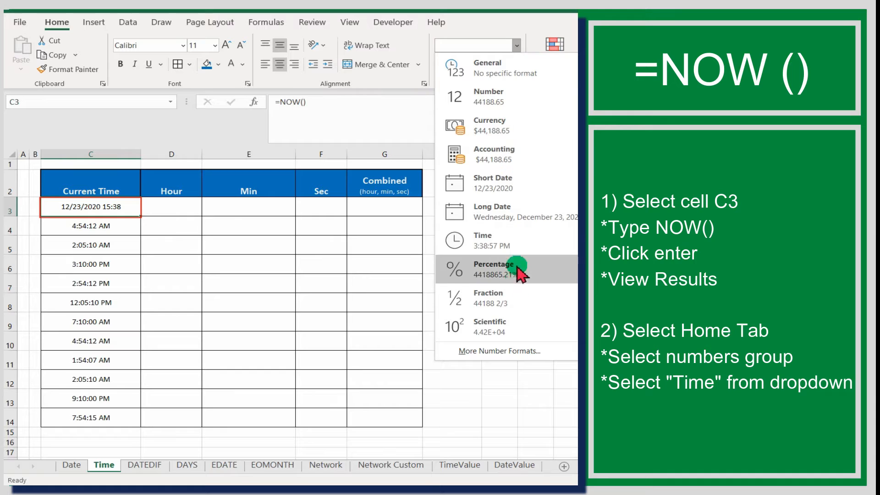
click(505, 242)
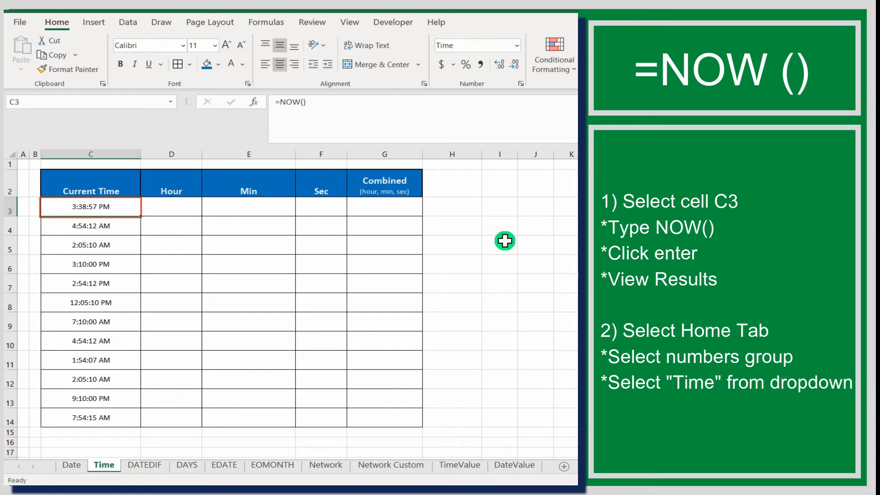
click(504, 240)
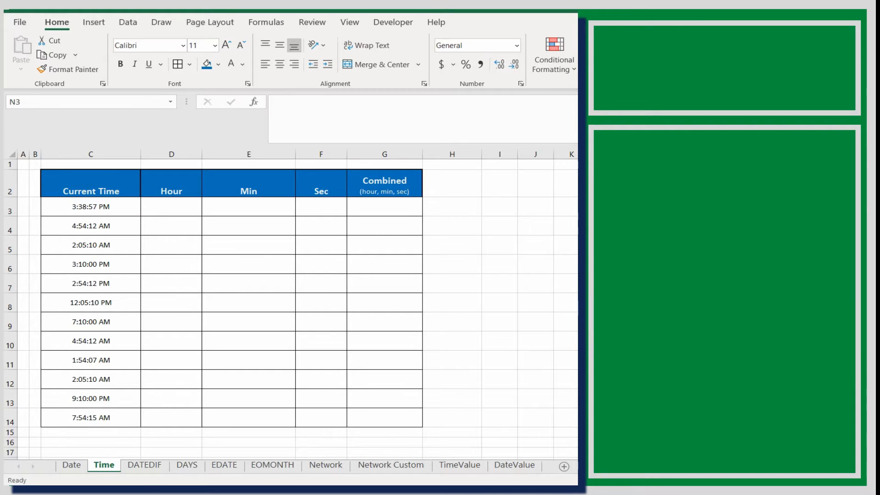
Enter the formula =HOUR(C3) in cell D3 to extract the hour from the current time
click(139, 197)
drag(140, 198, 348, 217)
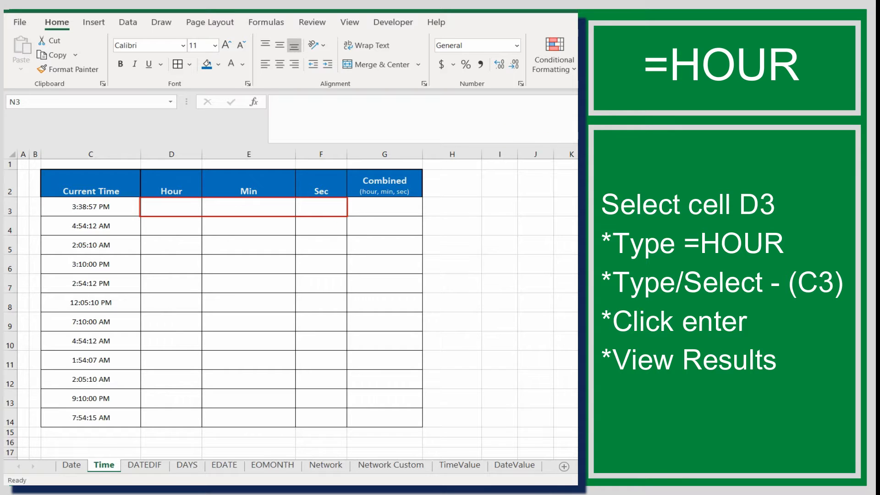
click(169, 203)
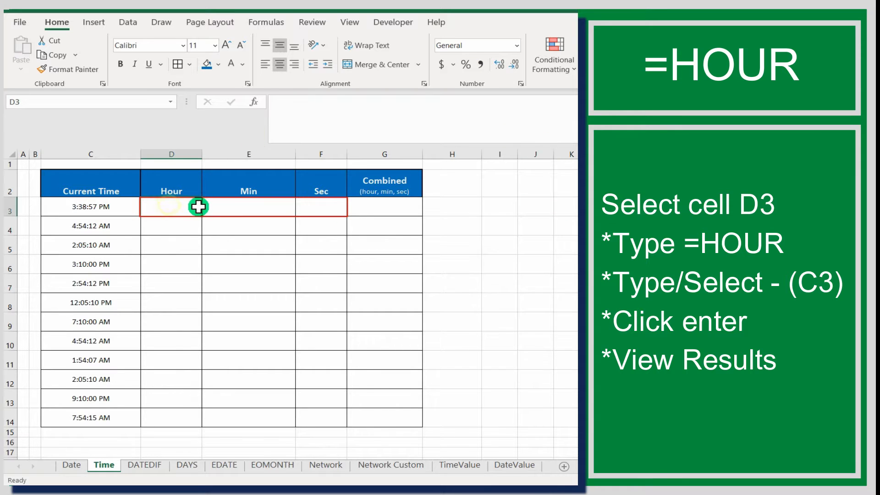
text(=HOUR)
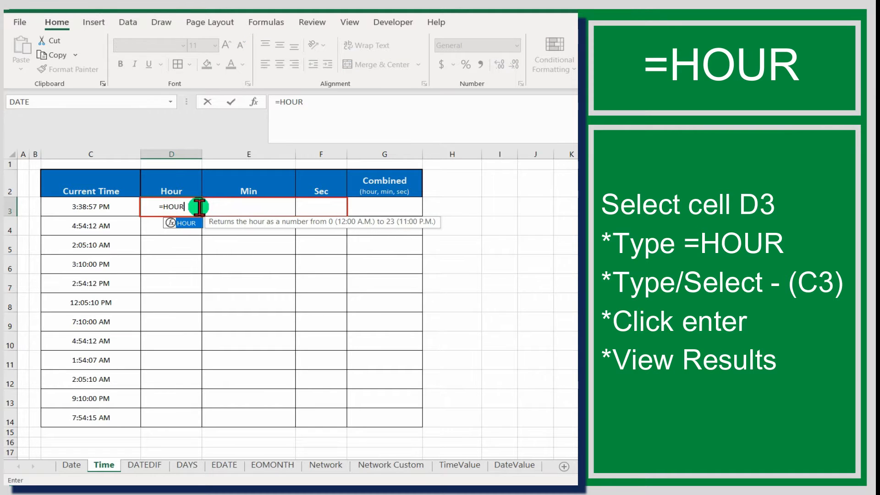
text(()
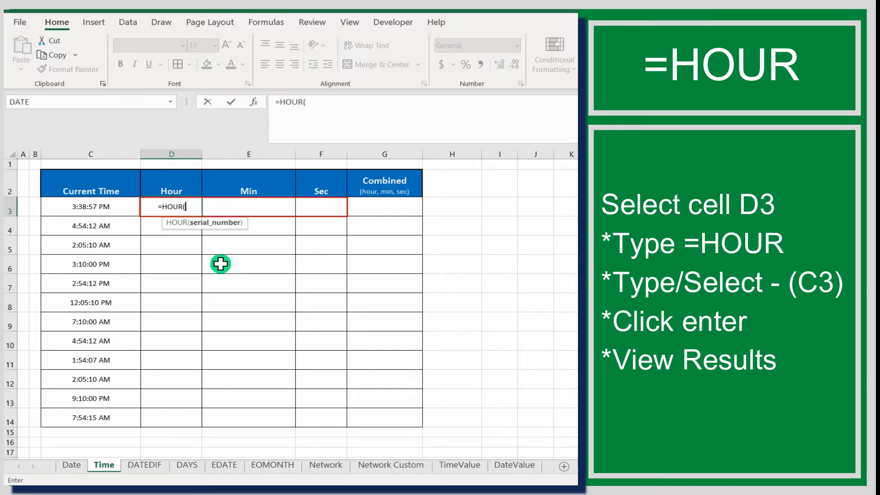
click(99, 207)
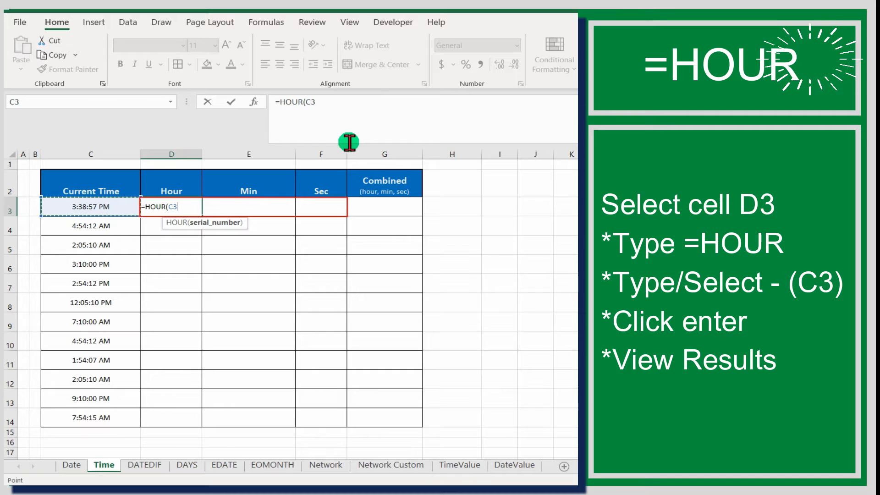
text())
key(Return)
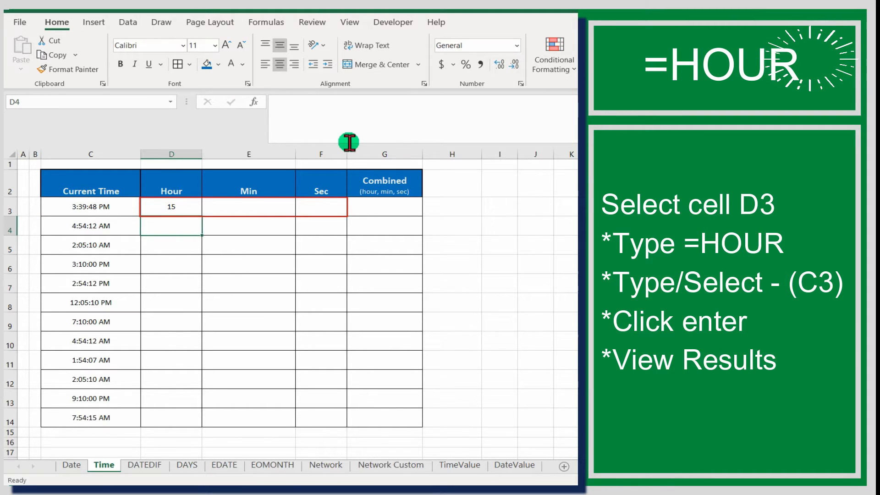
Enter the formula =MINUTE(C3) in cell E3 to extract the minutes from the current time
click(274, 205)
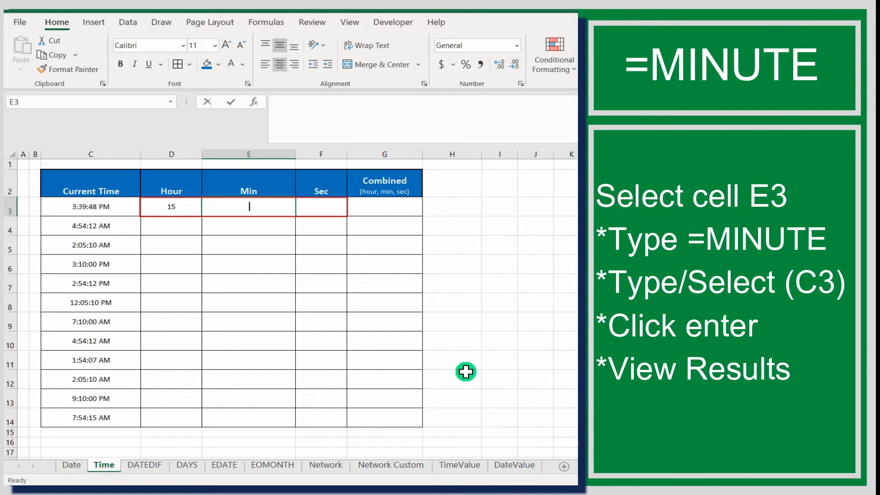
text(=)
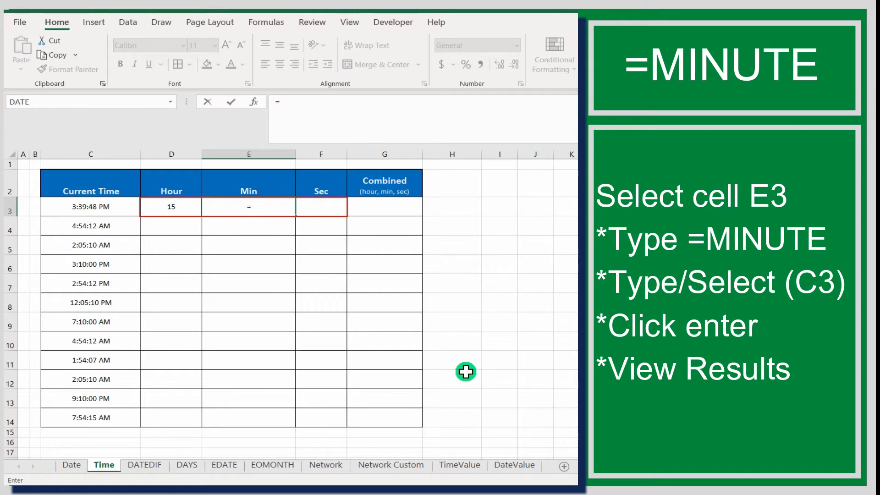
text(MINU)
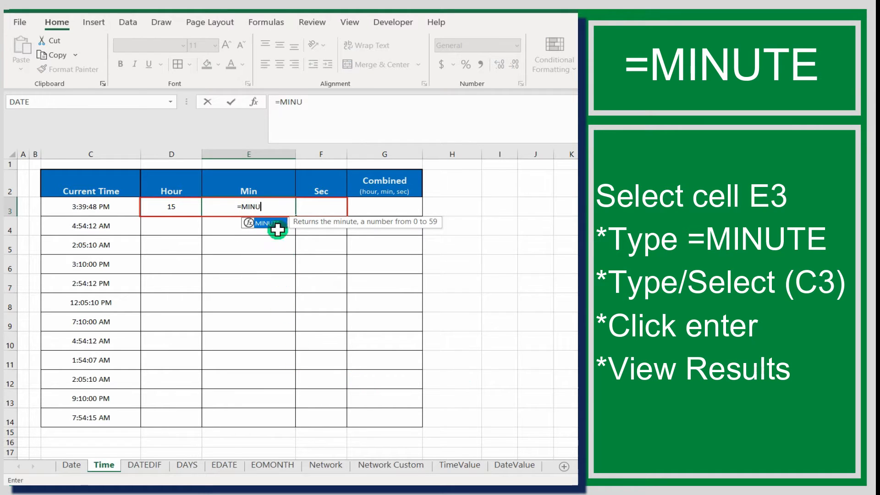
double_click(277, 228)
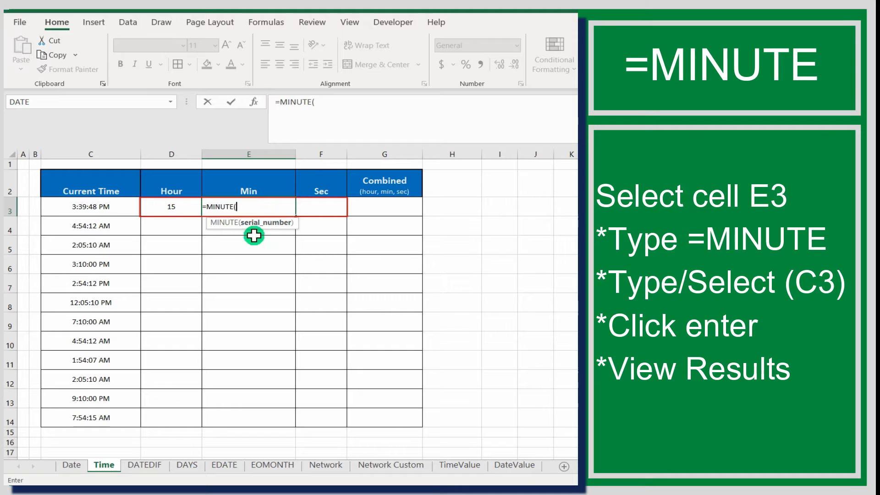
click(104, 209)
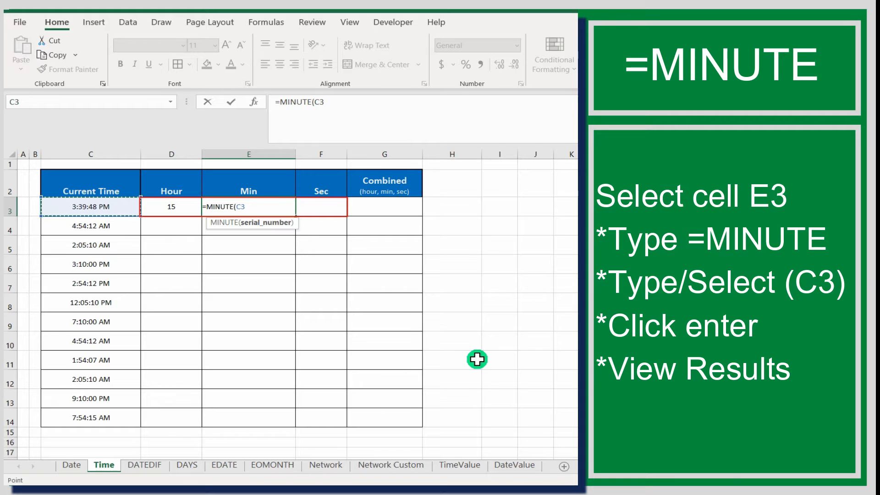
text())
key(Return)
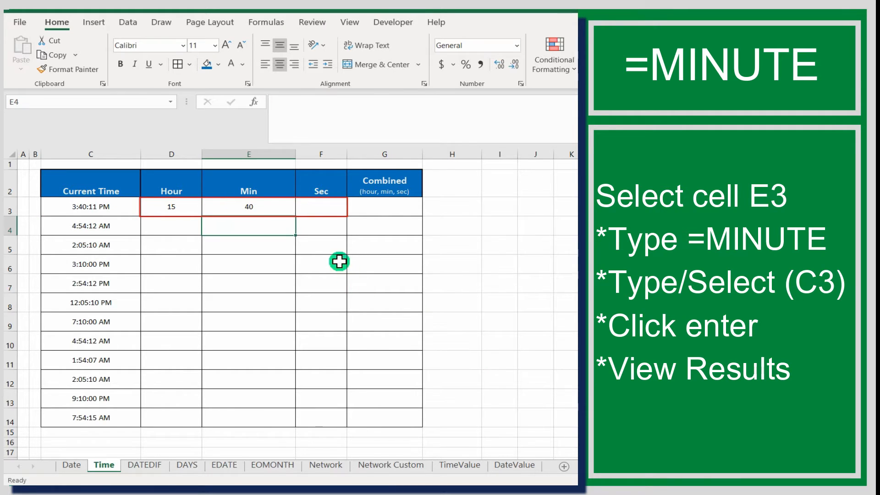
Enter the formula =SECOND(C3) in cell F3 to extract the seconds from the current time
click(321, 205)
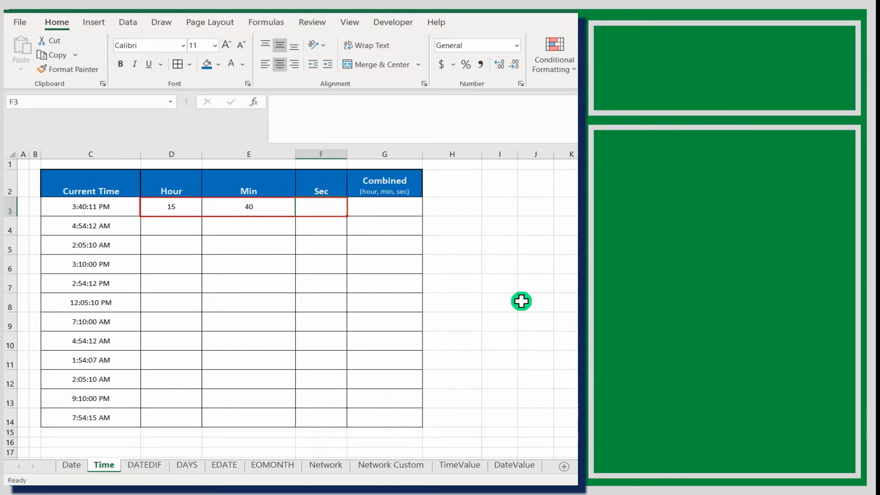
text(=)
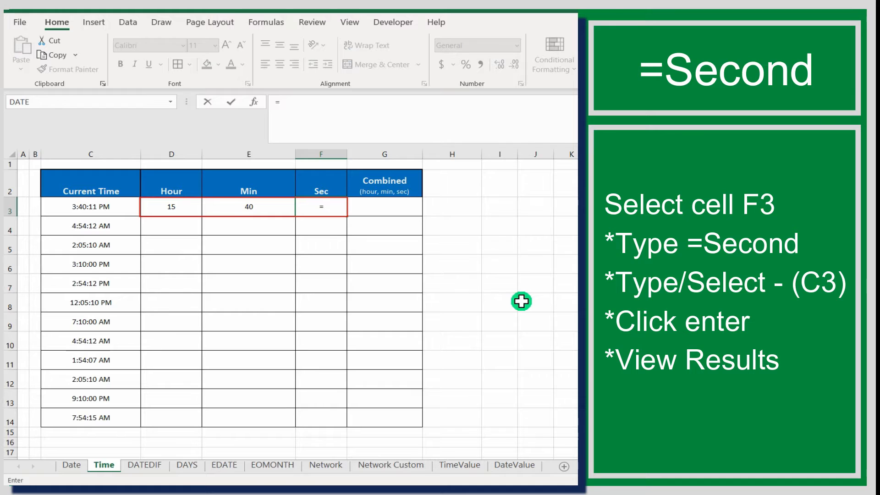
text(SEC)
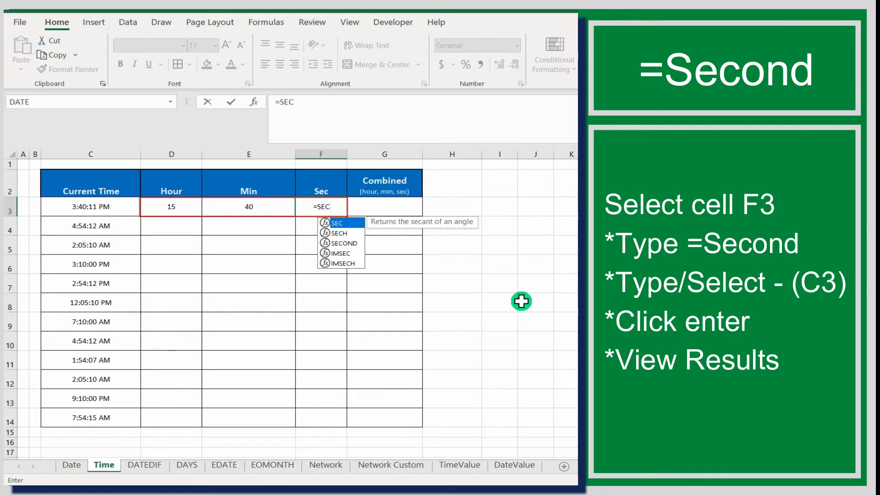
double_click(344, 243)
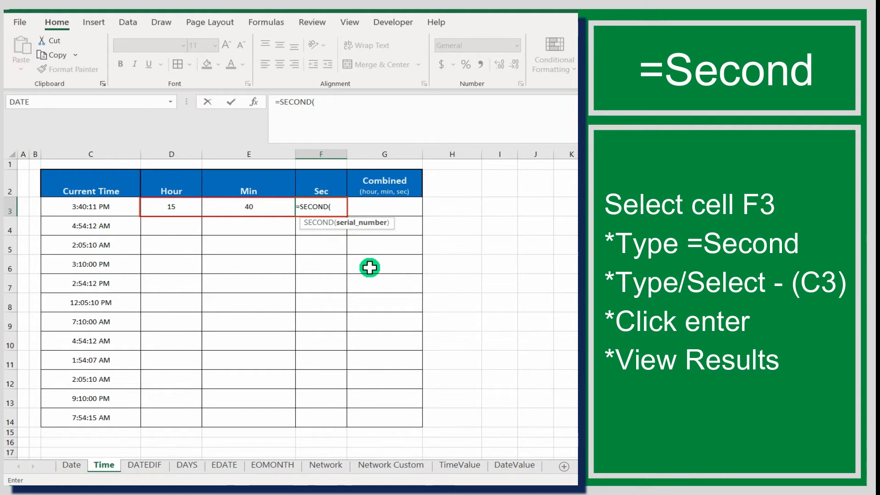
click(99, 209)
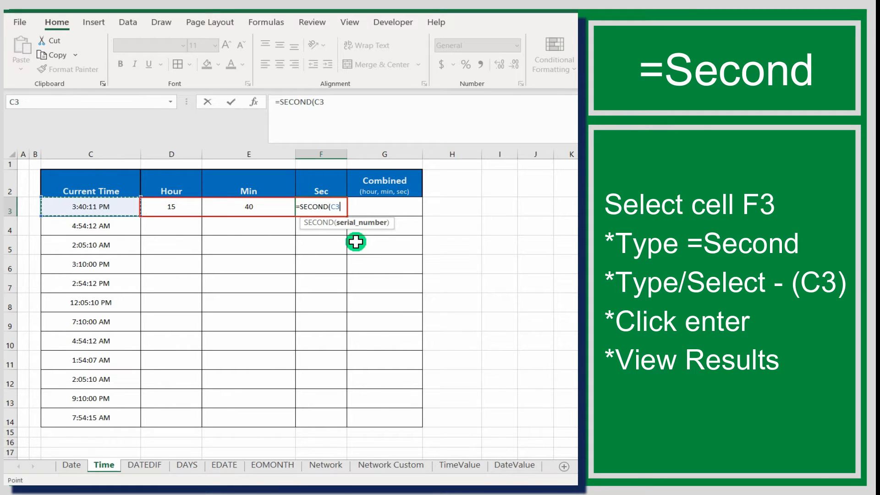
text())
key(Return)
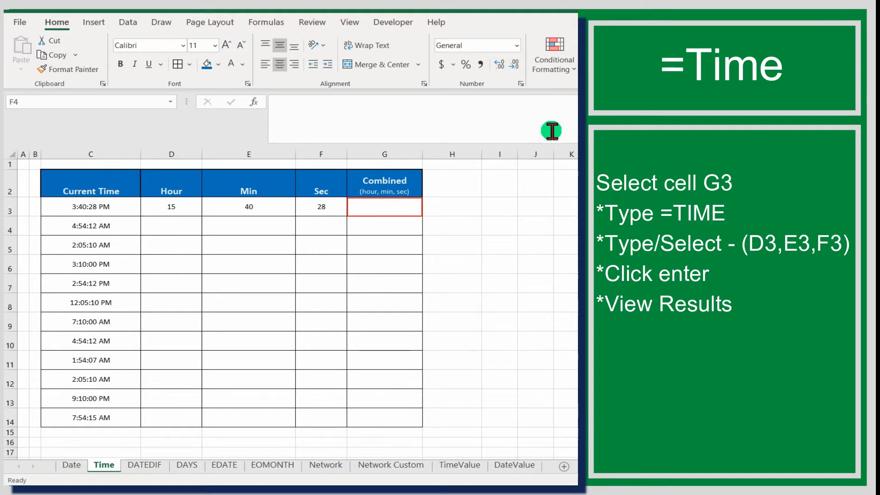
Enter the formula =TIME(D3,E3,F3) in cell G3 to combine the hour, minute and second values
double_click(385, 204)
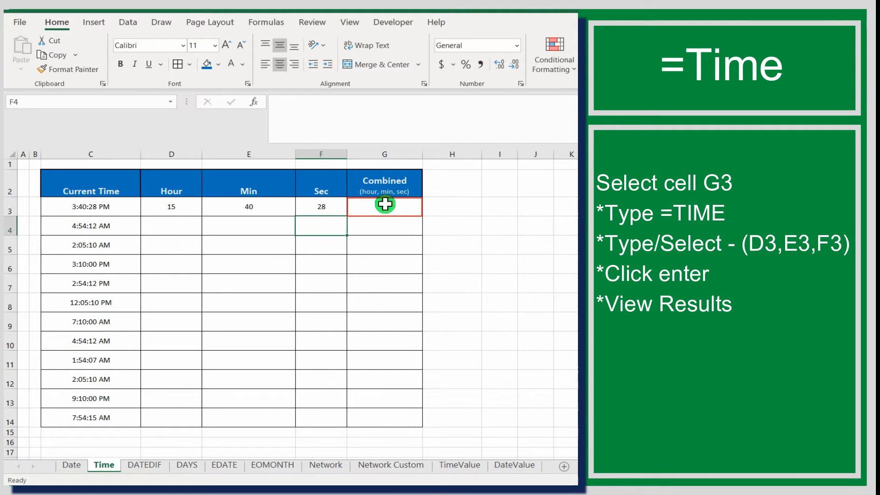
click(474, 230)
click(401, 208)
text(=)
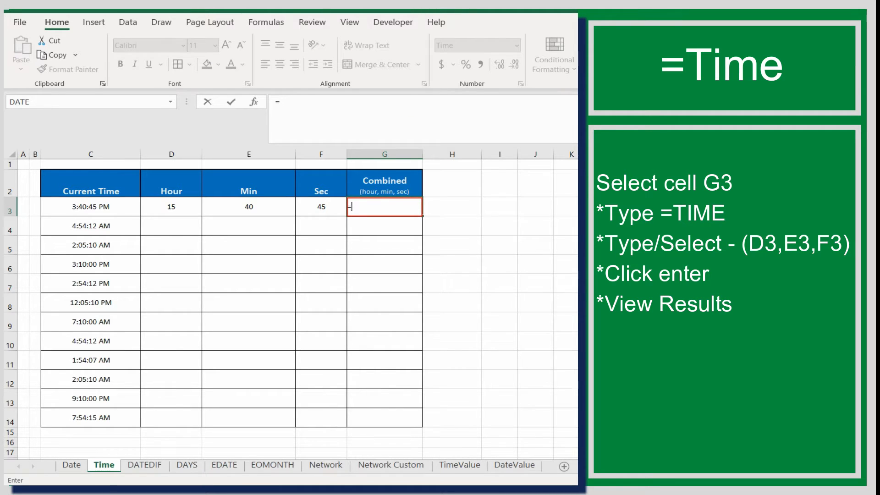
text(TIME)
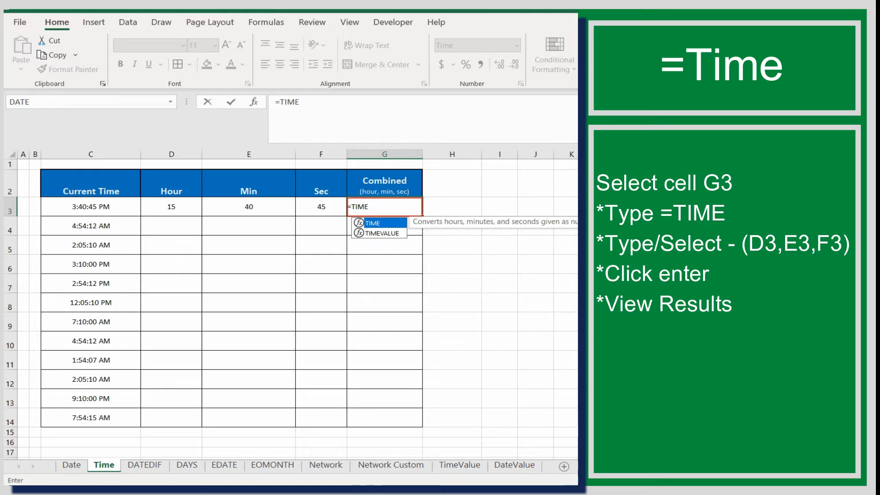
double_click(385, 223)
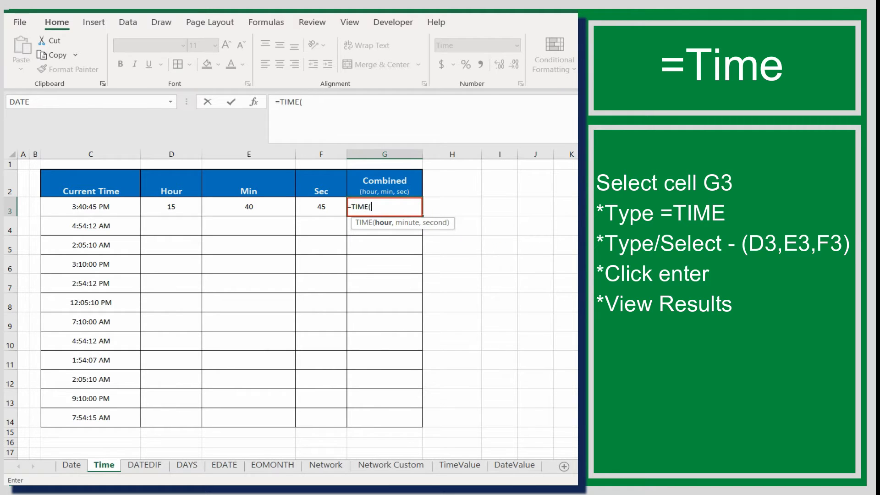
click(170, 209)
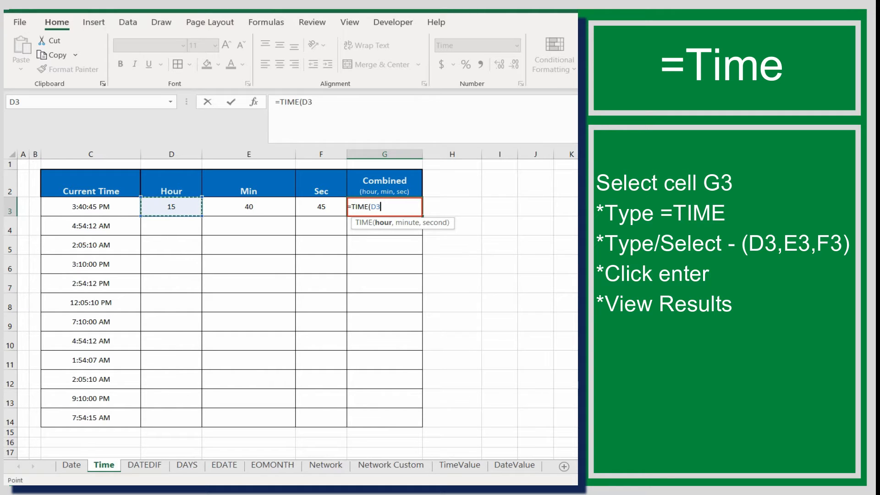
text(,)
click(268, 210)
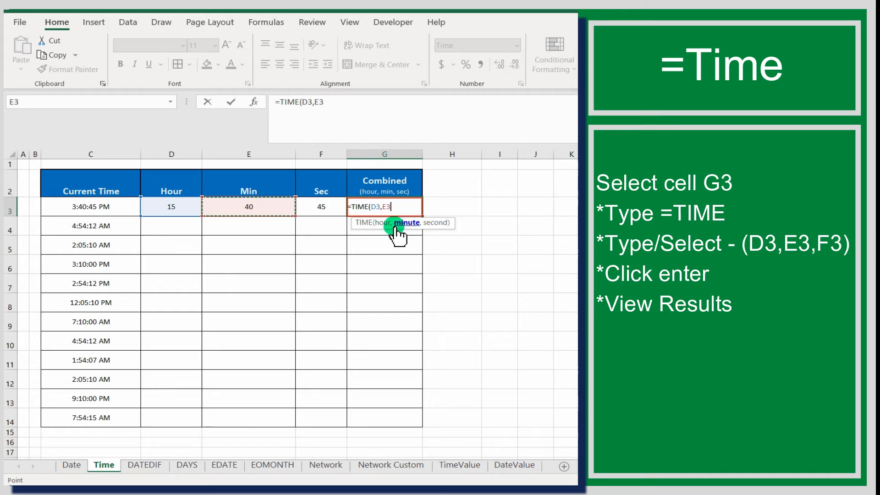
text(,)
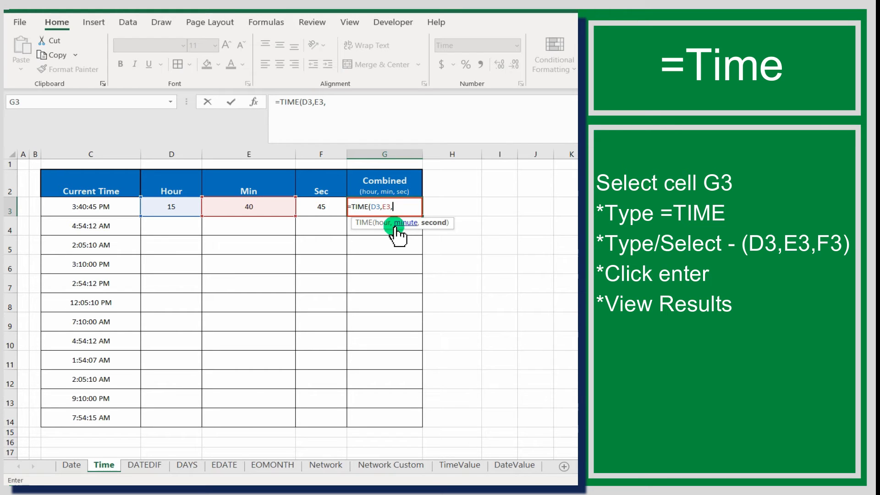
click(319, 205)
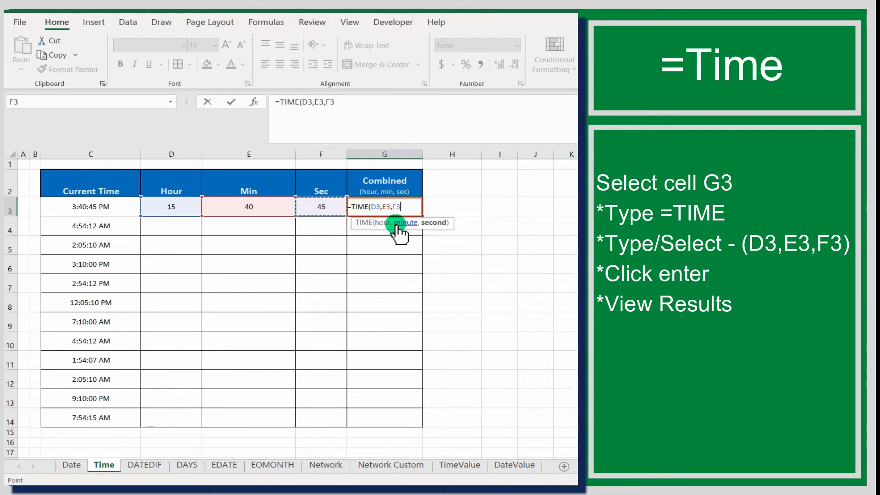
text())
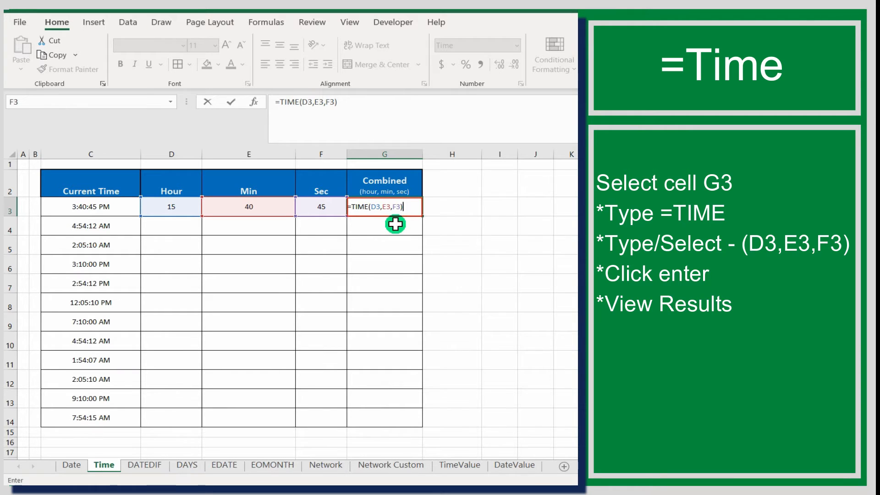
key(Return)
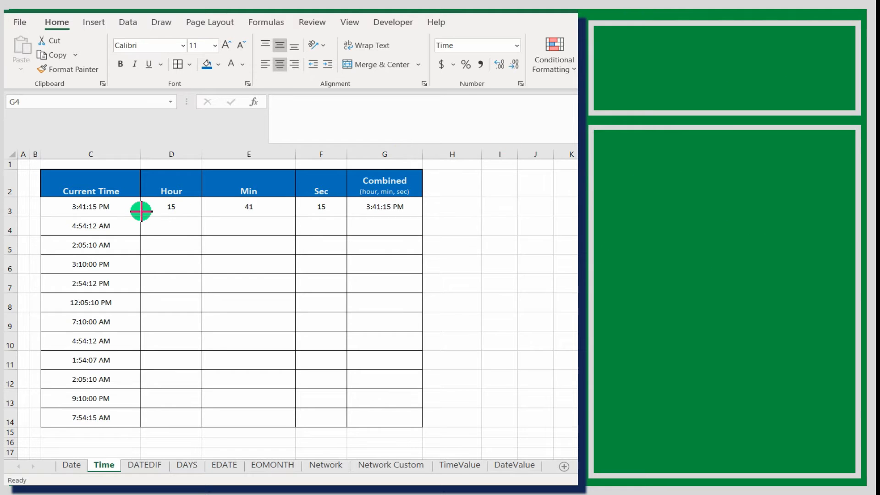
Enter the formula =HOUR(C4) in cell D4 to extract the hour from the time in C4
mouse_move(141, 216)
mouse_down()
mouse_move(358, 243)
mouse_move(423, 236)
mouse_up()
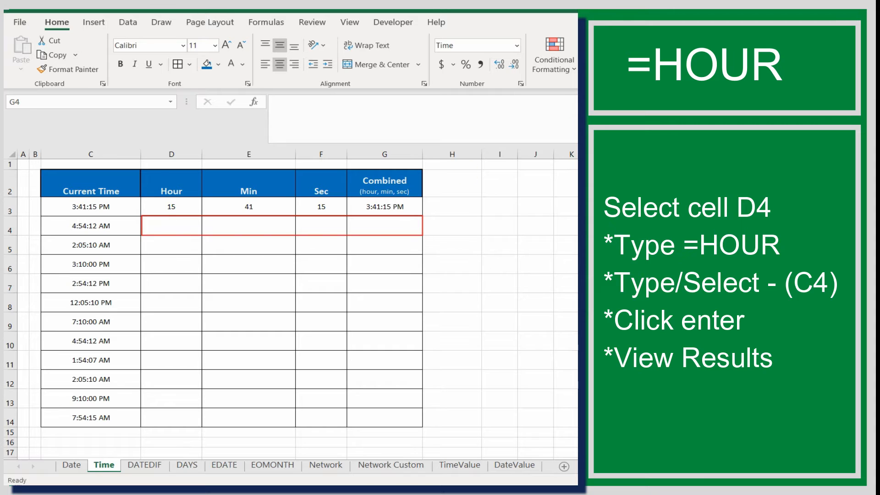
click(179, 224)
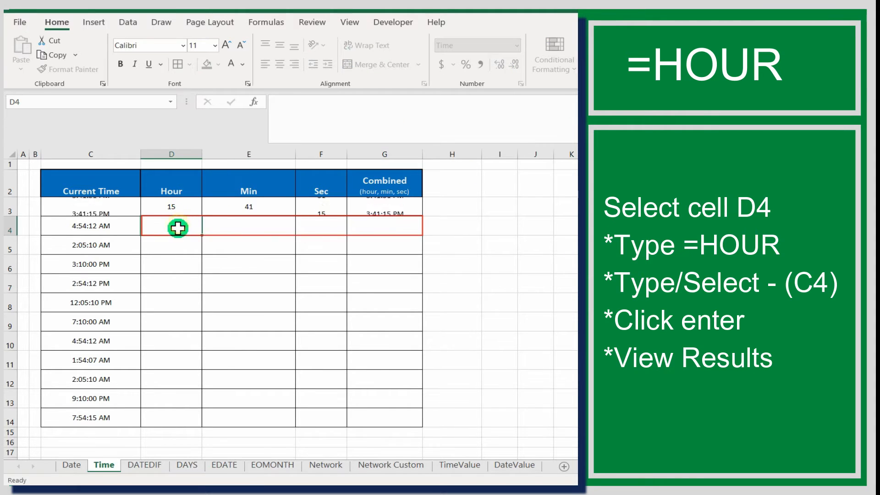
text(=)
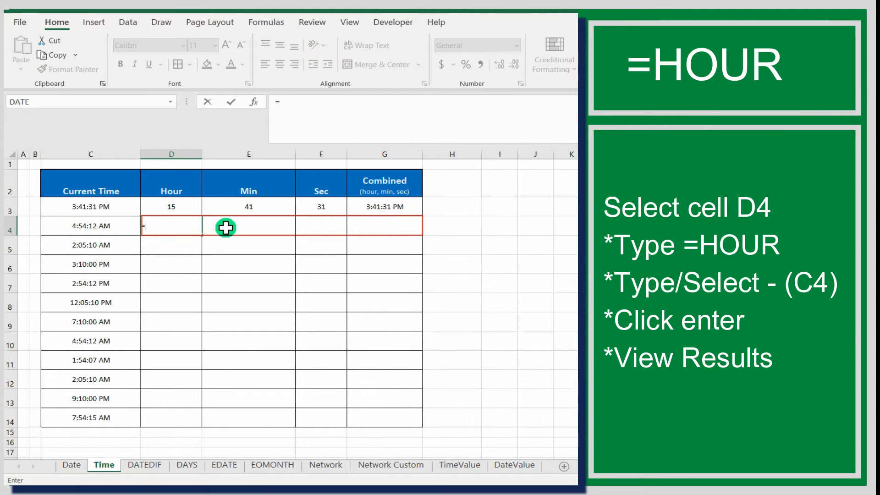
text(HOUR()
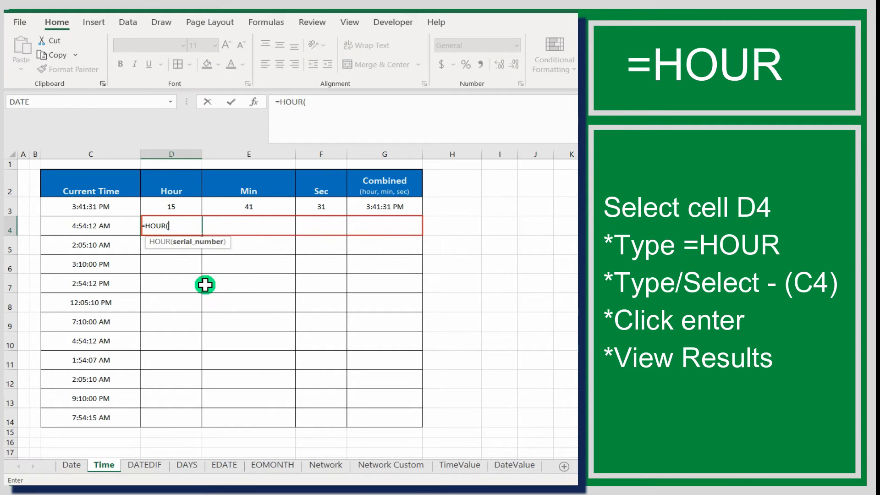
click(122, 226)
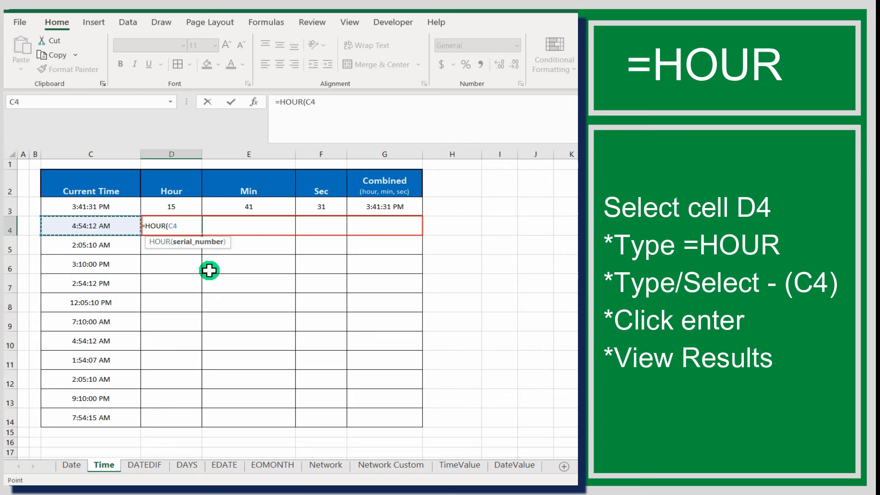
text())
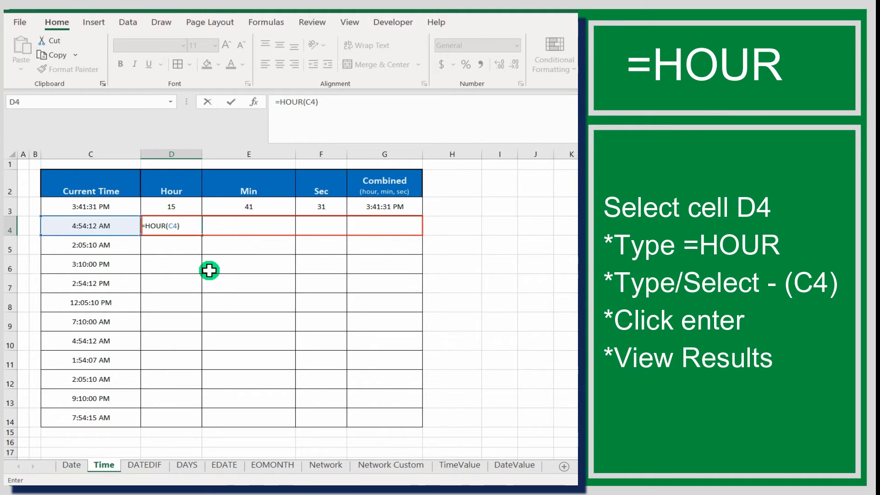
key(Return)
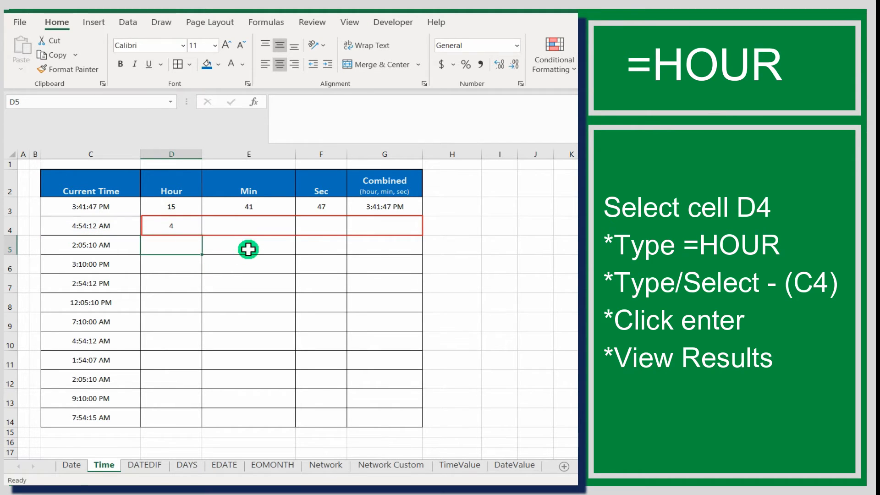
Enter the formula =MINUTE(C4) in cell E4 to extract the minutes from the time in C4
click(260, 227)
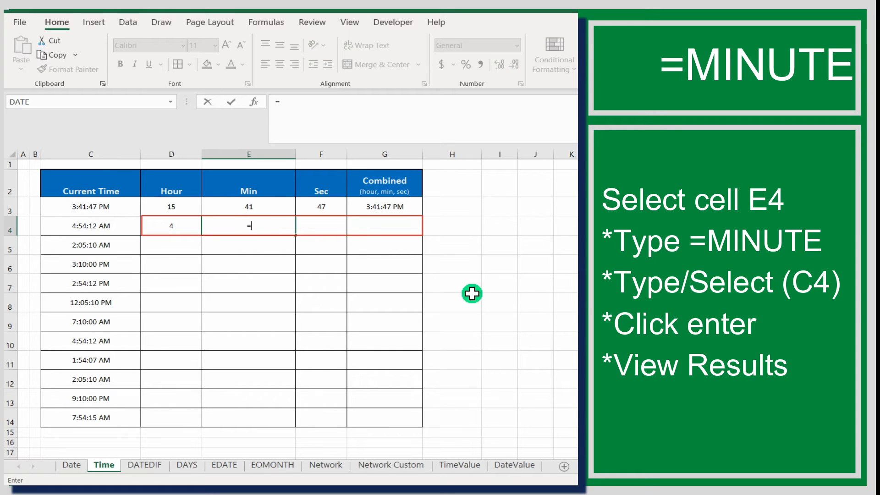
text(=MIN)
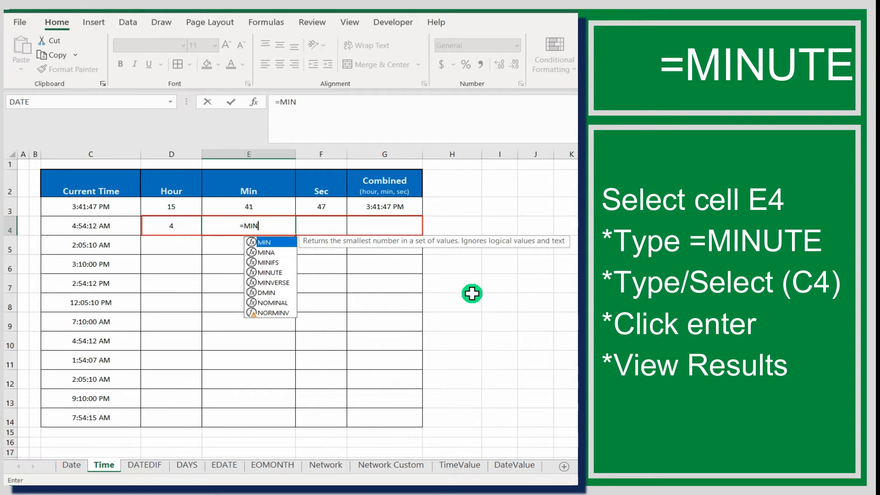
double_click(266, 272)
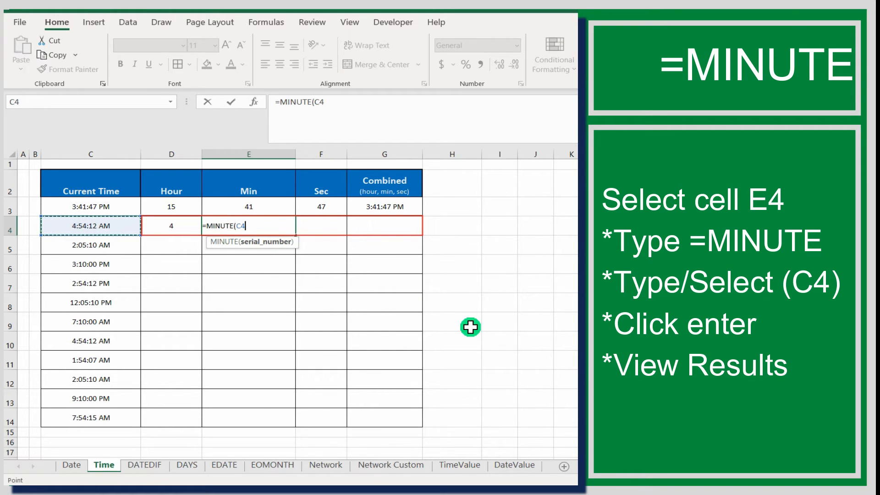
text())
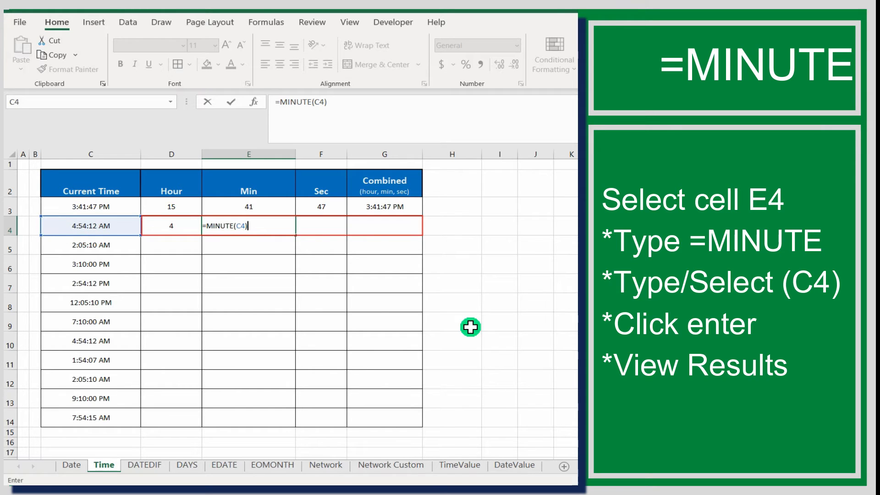
key(Return)
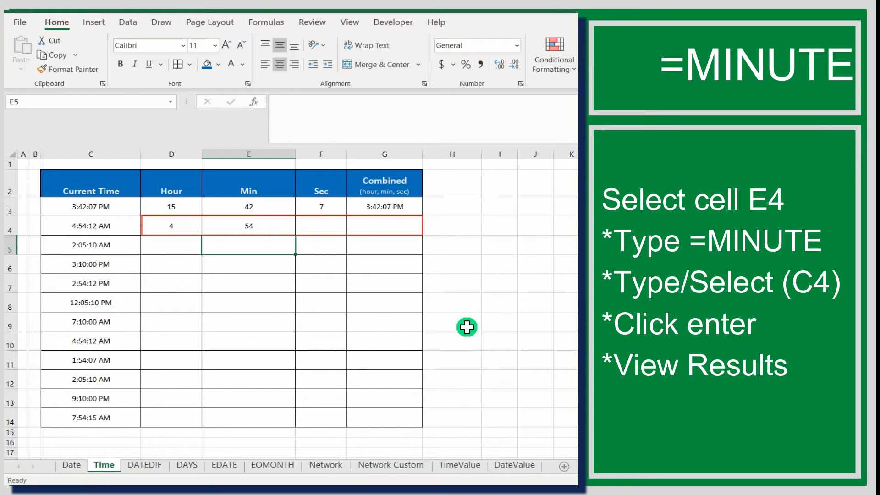
Enter the formula =SECOND(C4) in cell F4 to extract the seconds from the time in C4
click(325, 229)
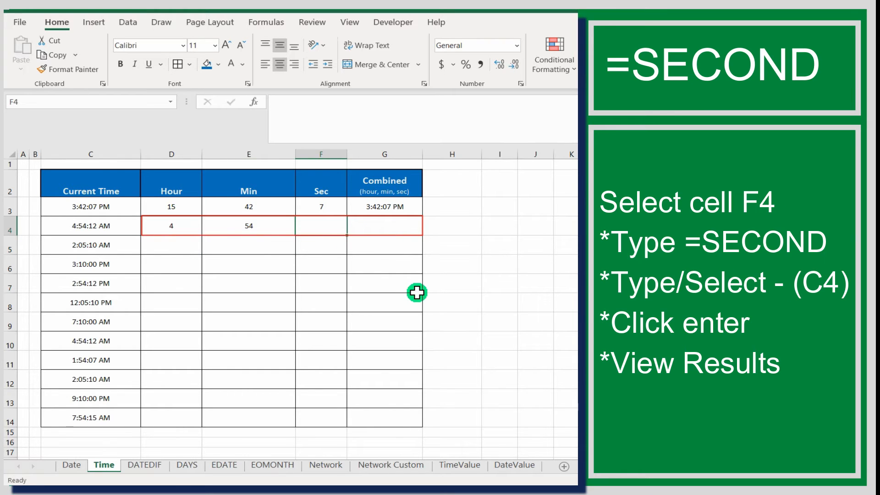
text(=)
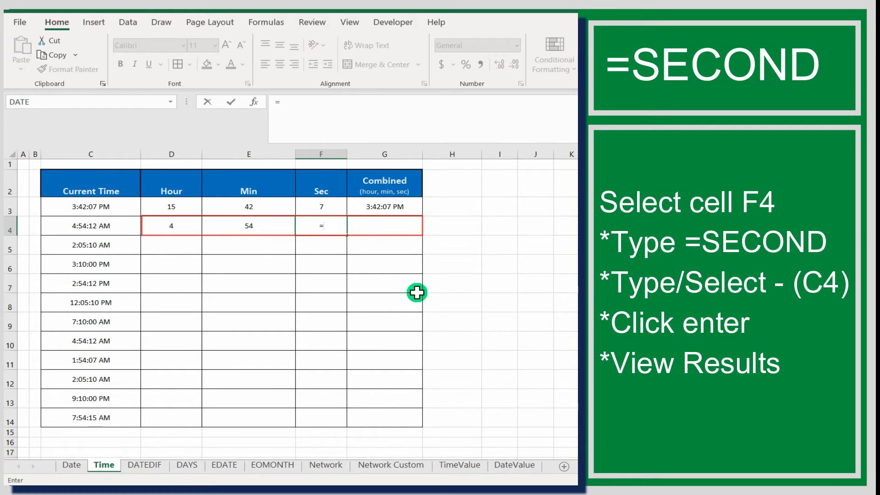
text(SECone)
text(()
key(BackSpace)
key(BackSpace)
text(d)
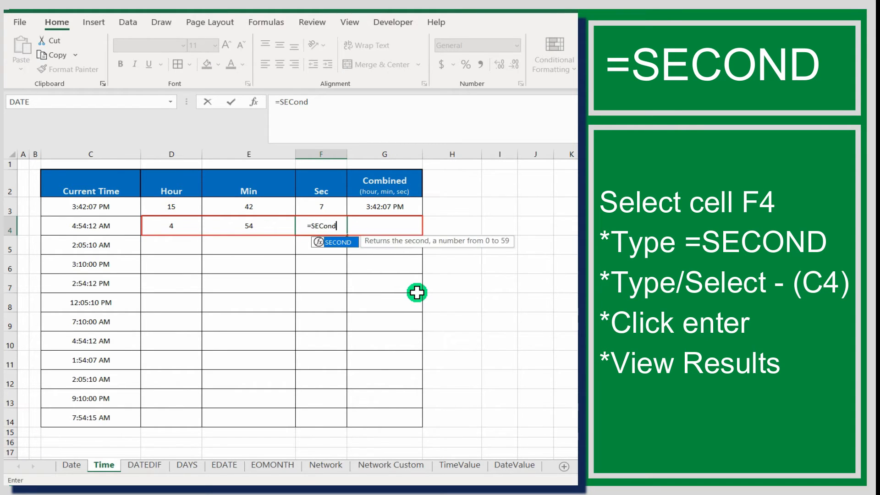
text(()
click(79, 210)
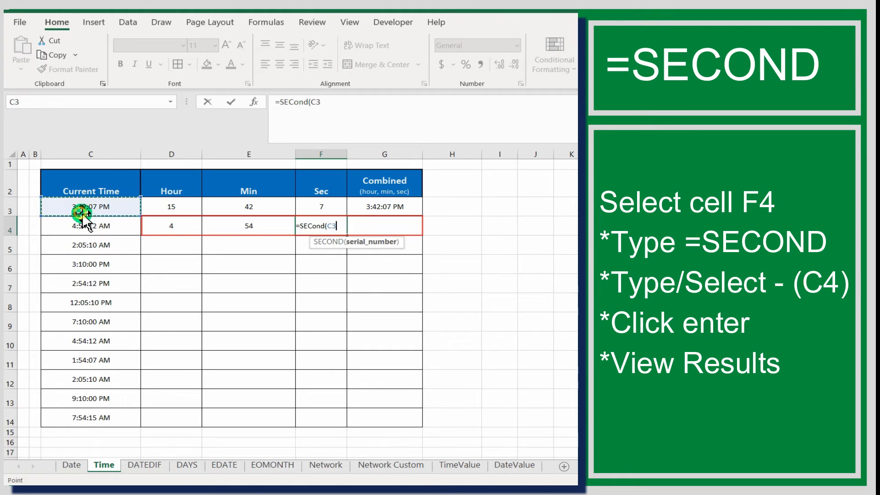
click(78, 226)
text())
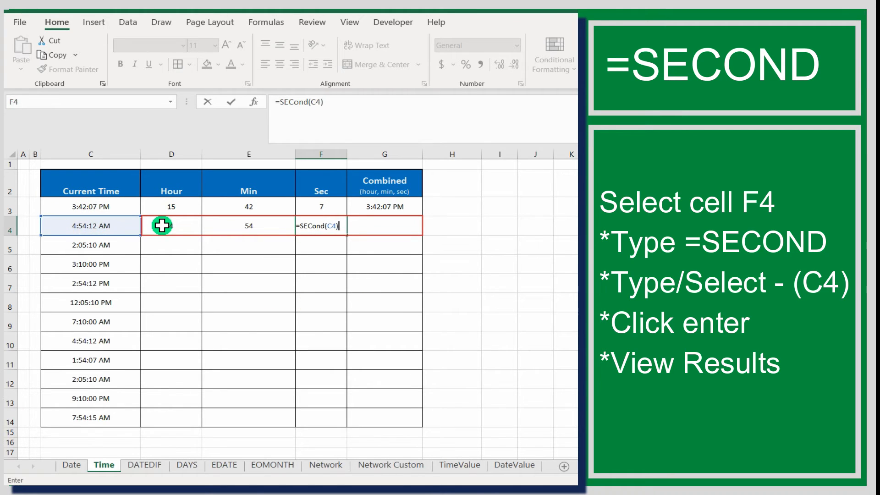
key(Return)
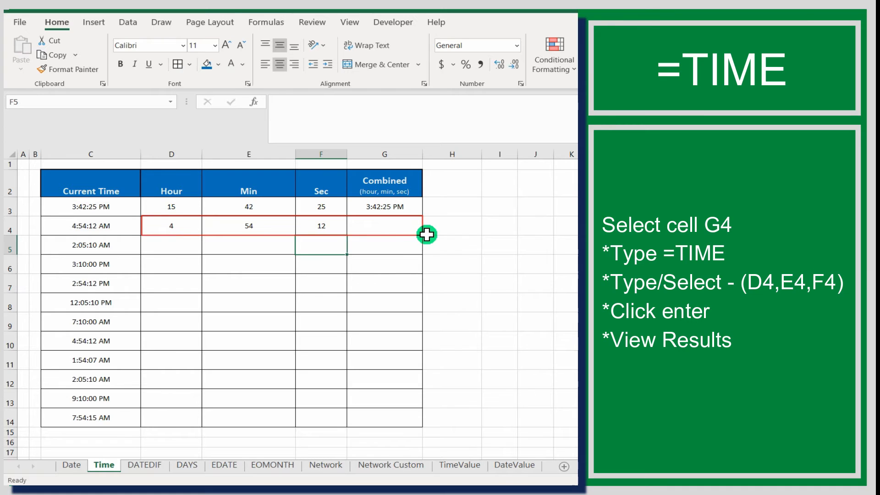
Enter the formula =TIME(D4,E4,F4) in cell G4 to combine the hour, minute and second values
click(399, 224)
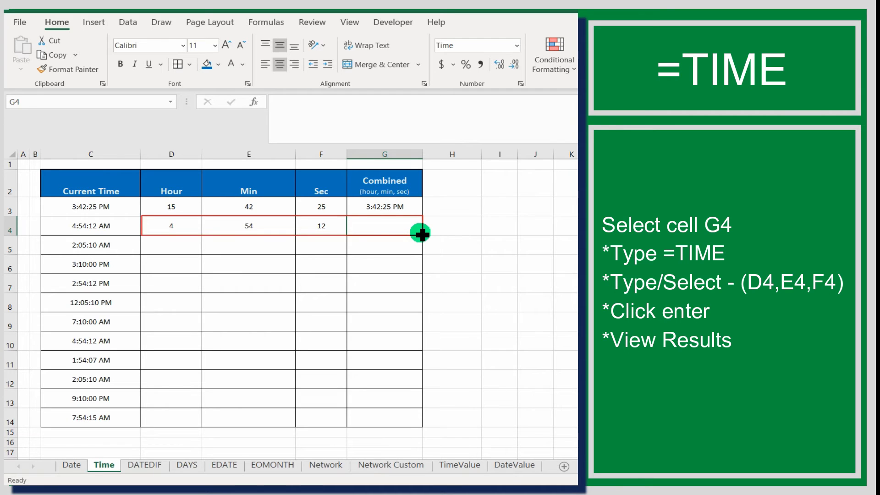
text(=TIME)
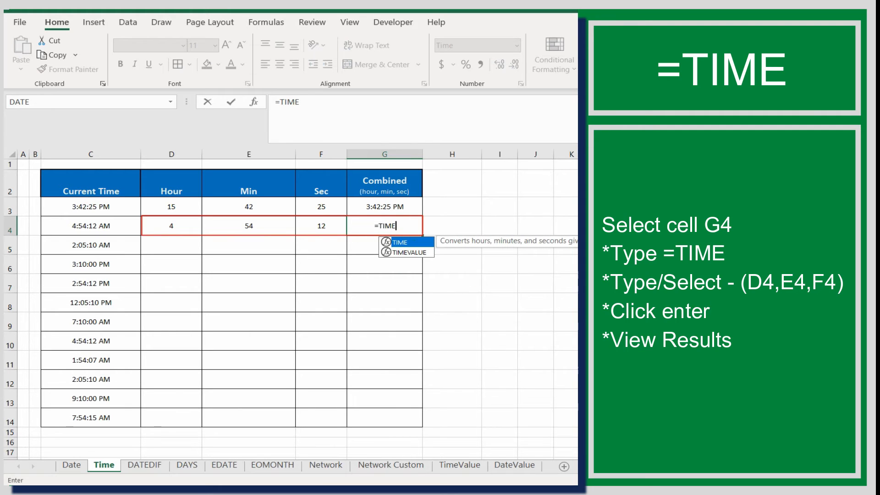
text(()
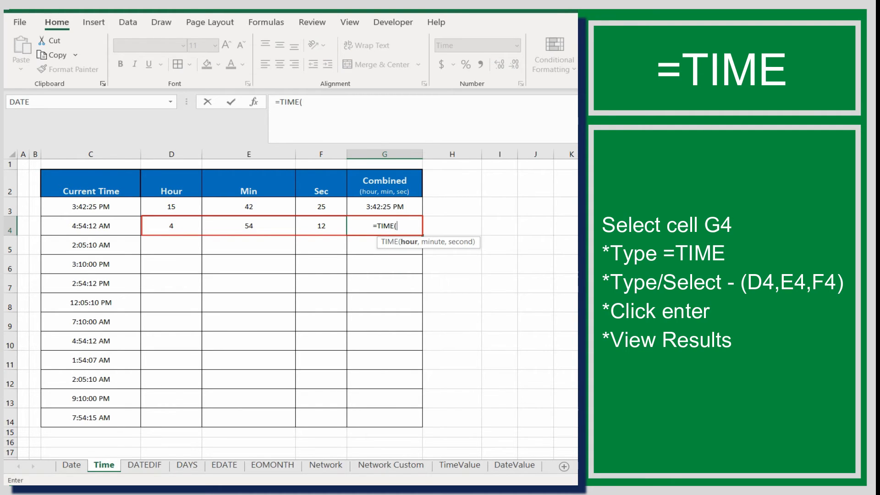
click(175, 226)
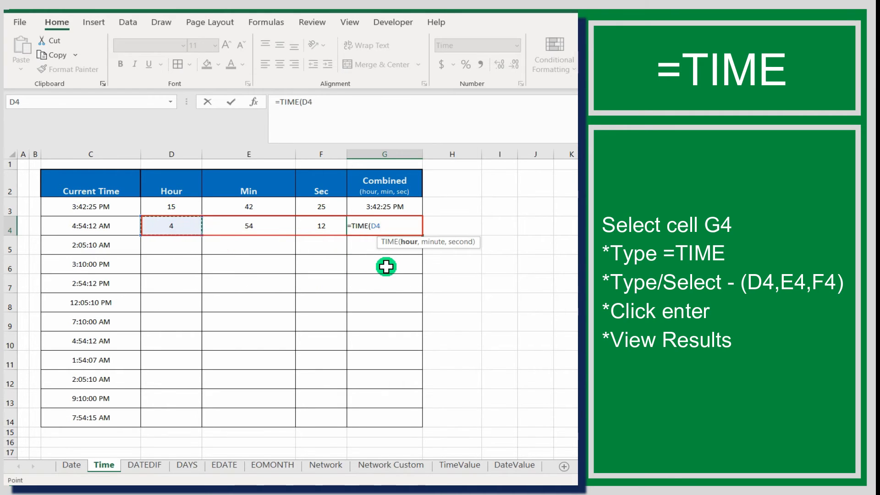
text(,)
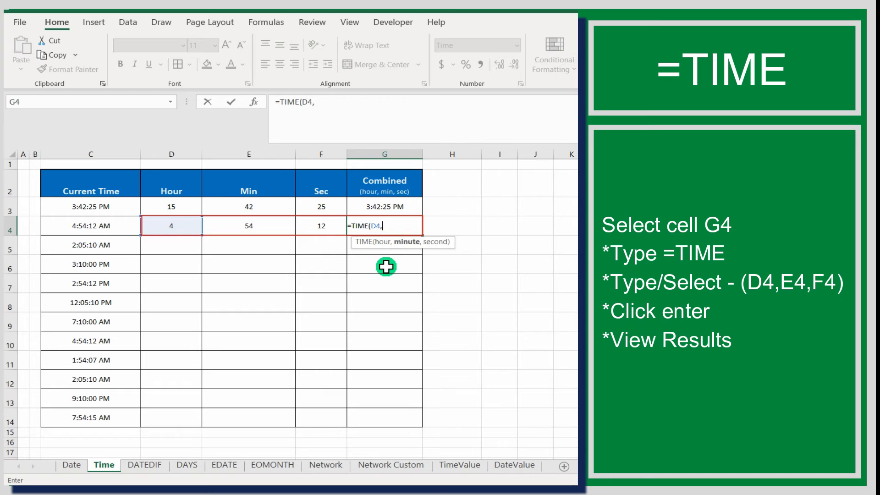
click(258, 227)
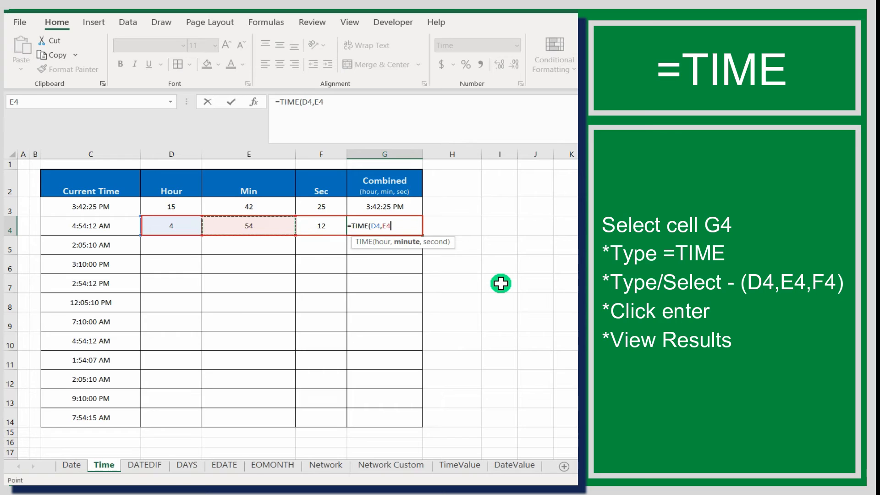
text(,)
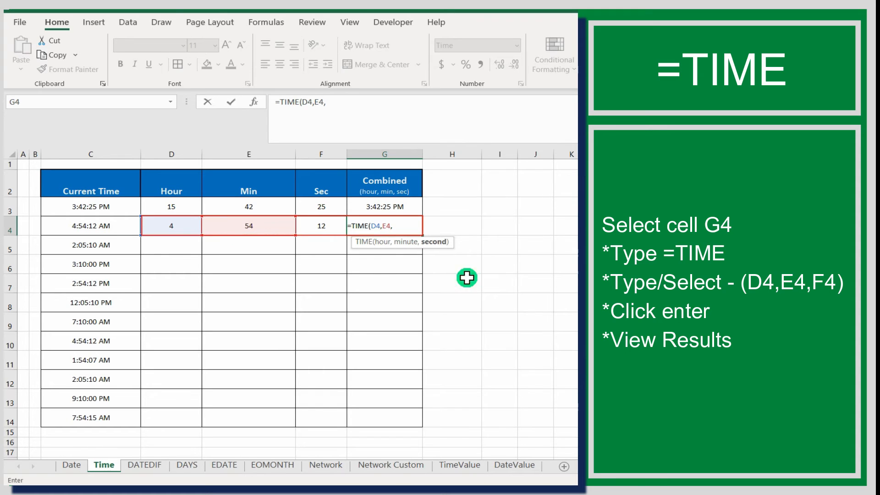
click(319, 224)
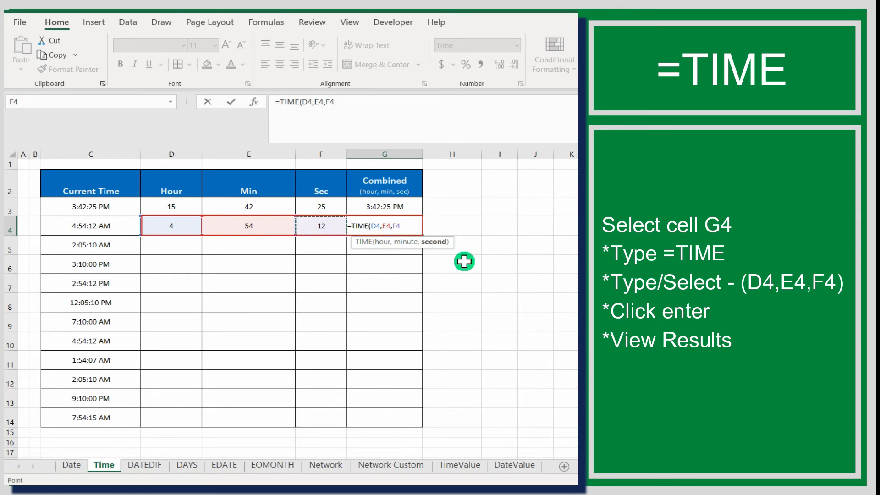
text())
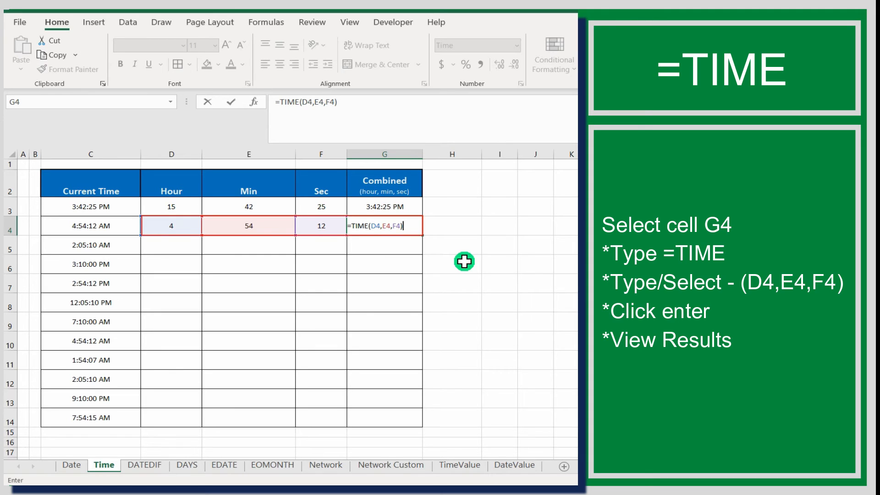
key(Return)
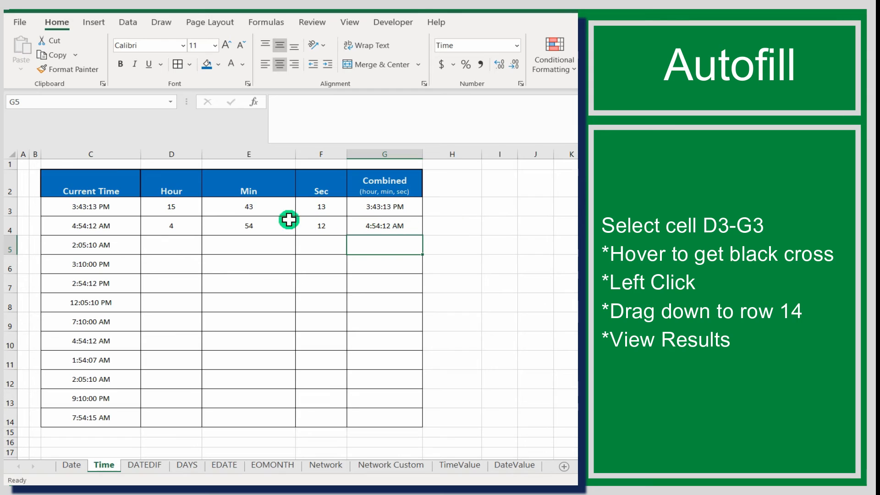
Autofill the formulas in D3:G3 down through row 14 and deselect the filled range
drag(173, 208, 384, 207)
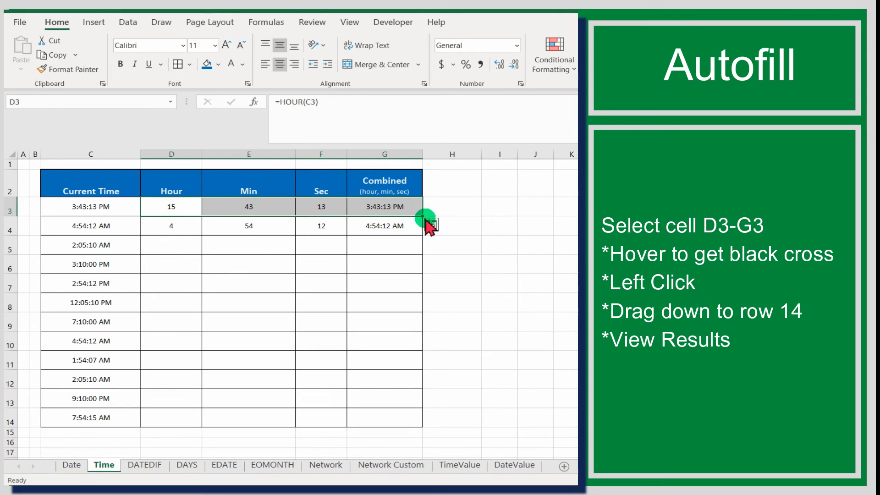
drag(422, 218, 420, 426)
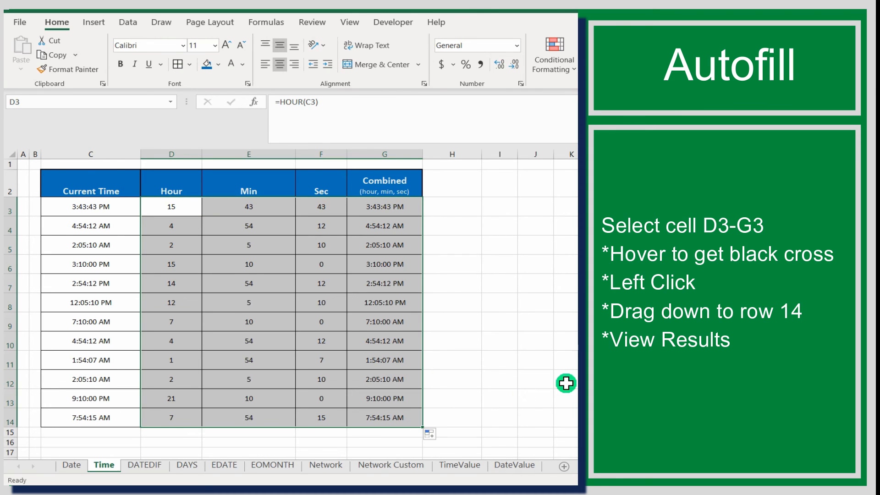
click(566, 380)
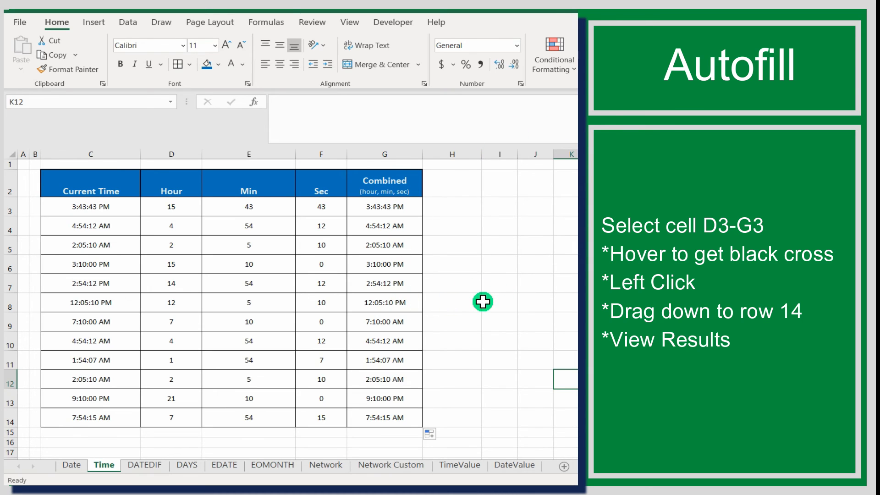
Check the filled results by comparing the current time with its hour, minute, second and combined values in rows 6, 9 and 14
click(67, 262)
mouse_move(189, 276)
mouse_down()
mouse_move(393, 275)
mouse_move(400, 264)
mouse_up()
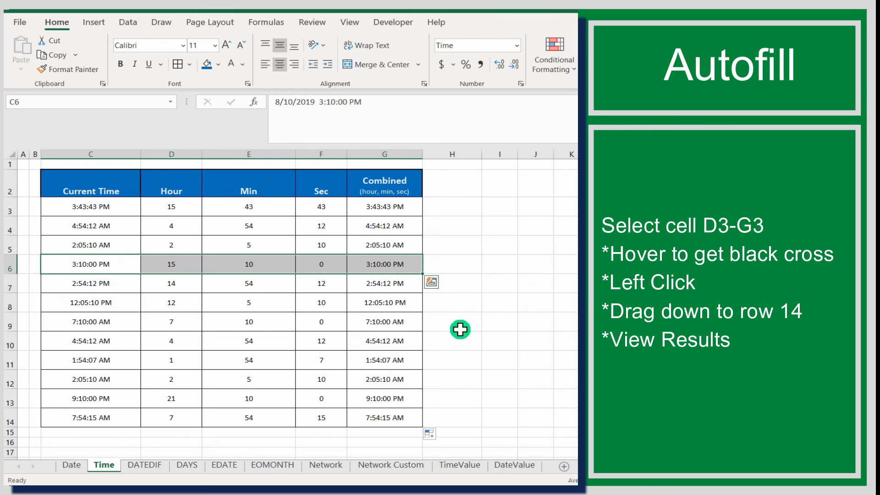
drag(82, 325, 373, 322)
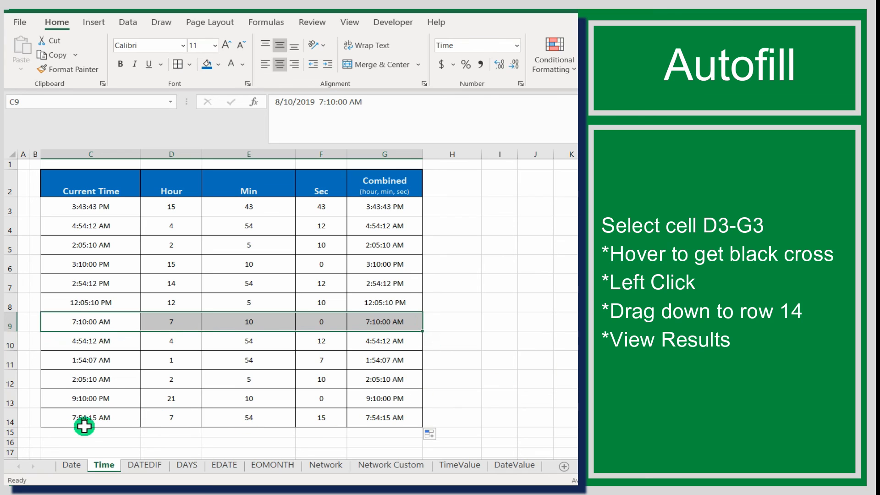
drag(65, 418, 385, 414)
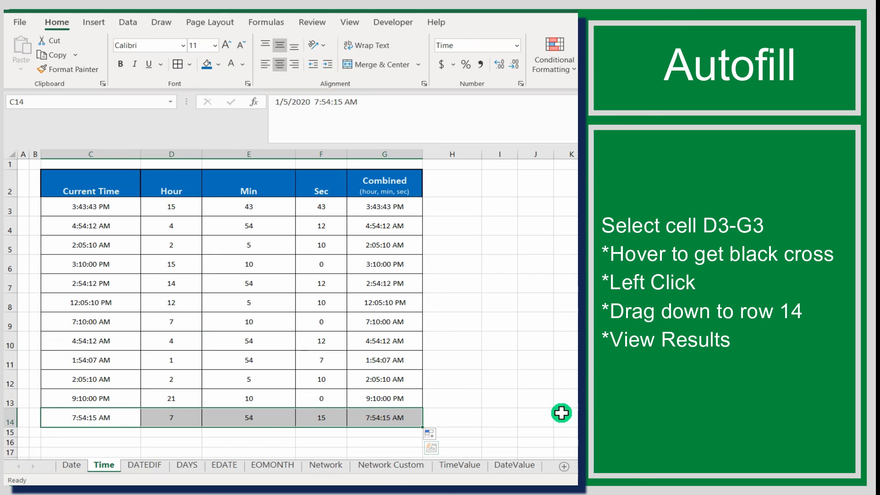
click(573, 376)
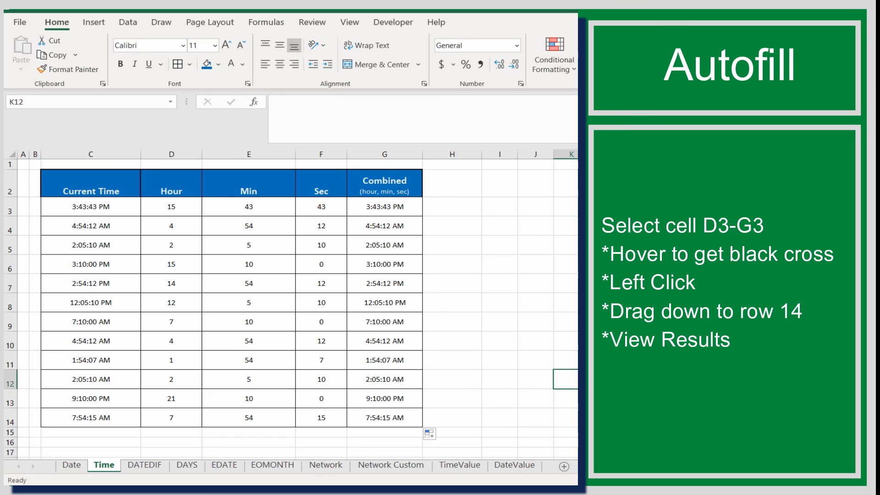